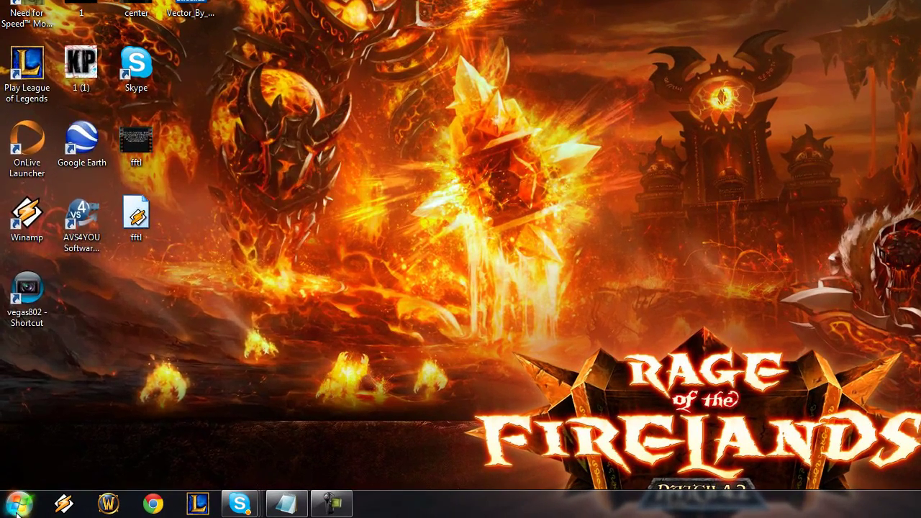
Search for "folder options" and open the Folder Options dialog.
click(13, 509)
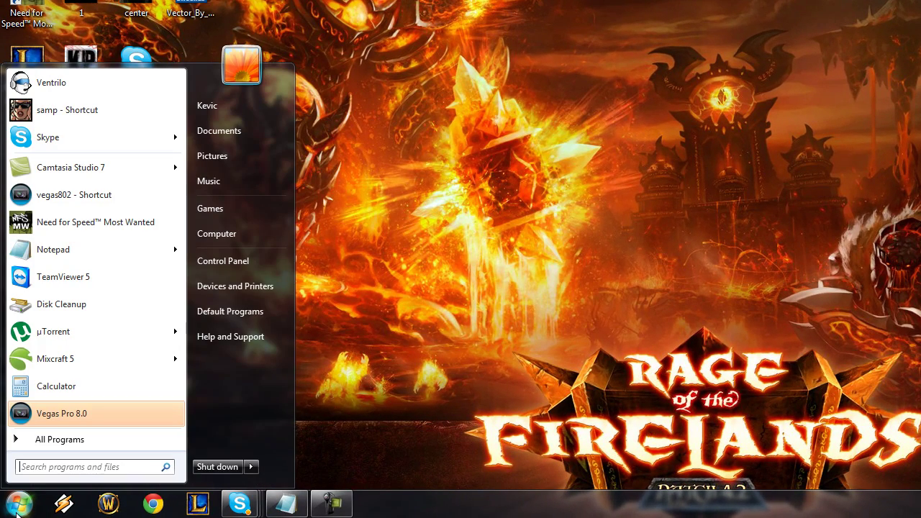
click(87, 467)
text(folder opti)
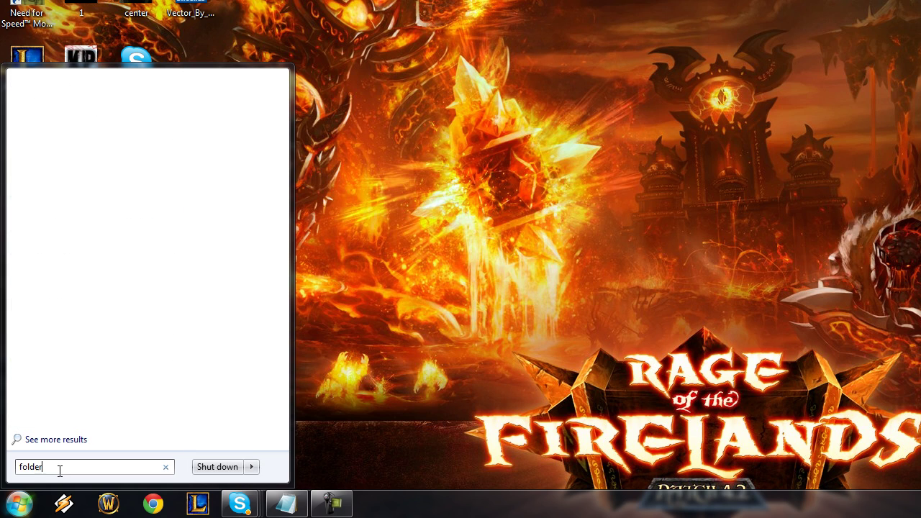
text(ons)
key(Return)
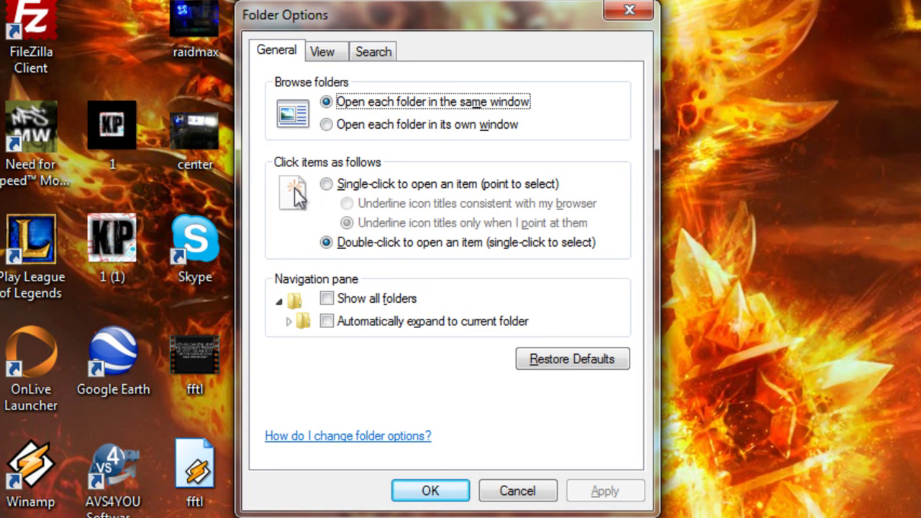
Use the "Show hidden files, folders, and drives" view setting and confirm the folder options.
key(super)
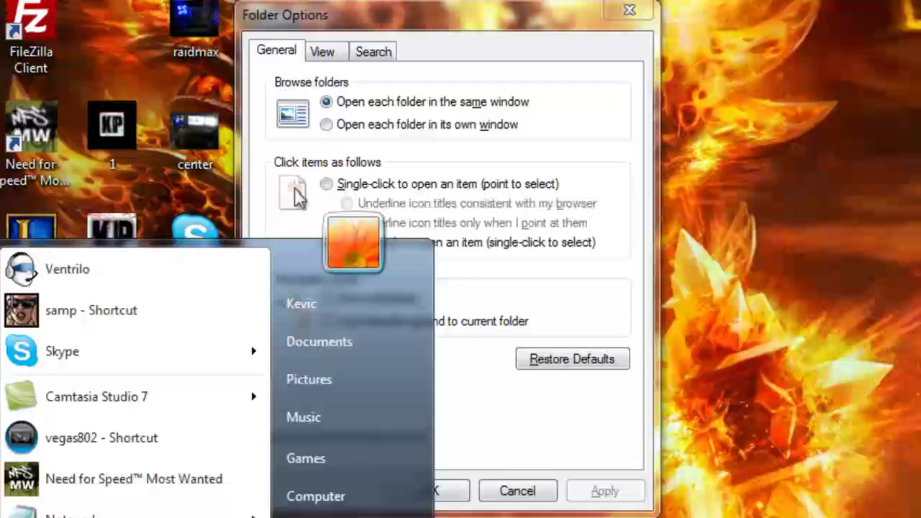
key(super)
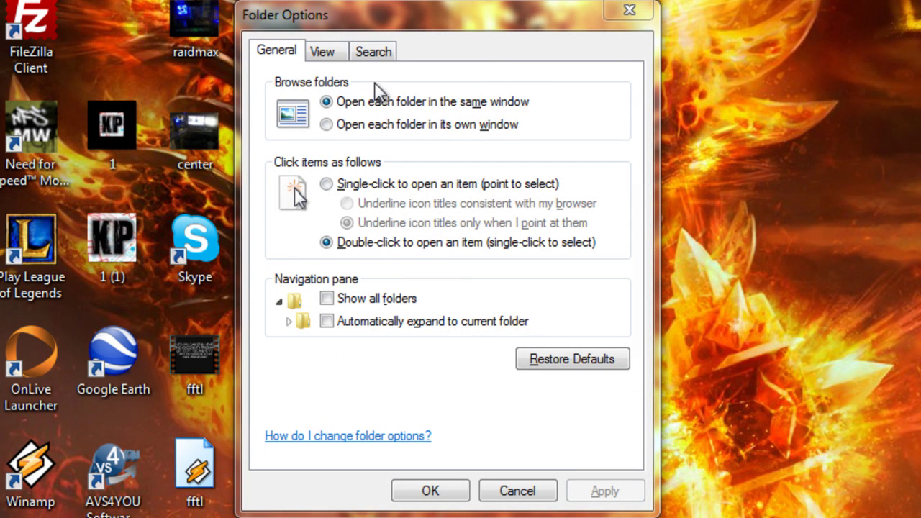
click(333, 47)
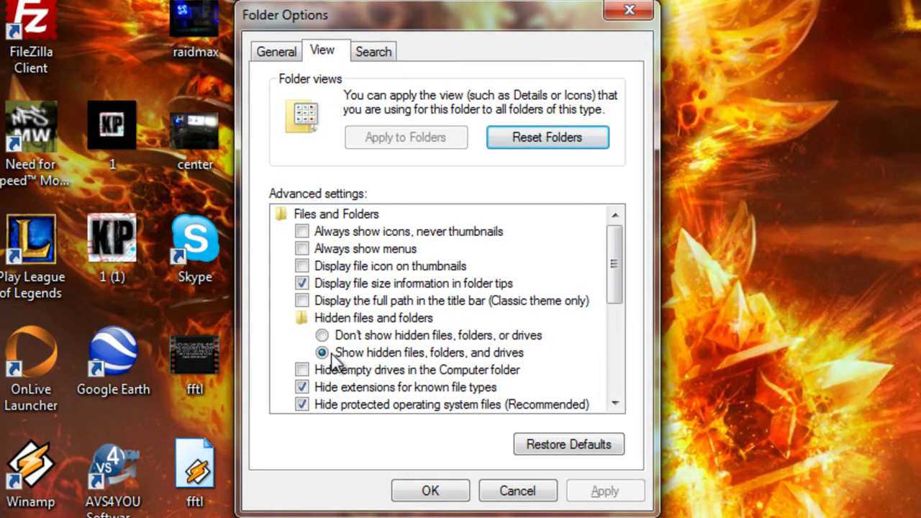
click(432, 489)
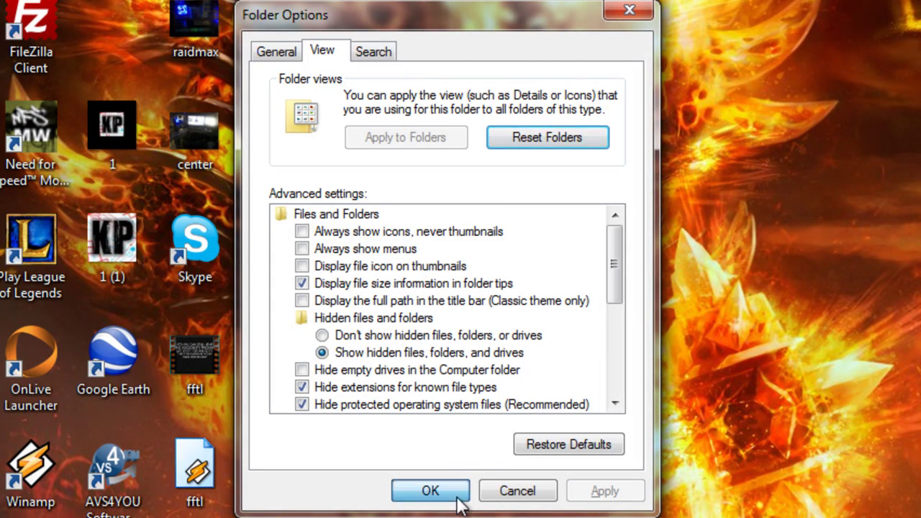
Open Computer and browse to the personal user folder under Users on Local Disk (C:).
key(super)
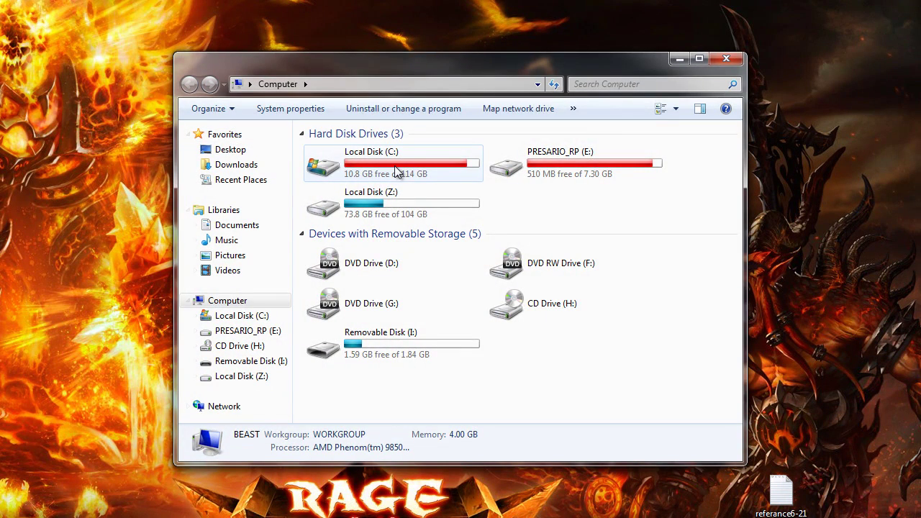
double_click(398, 171)
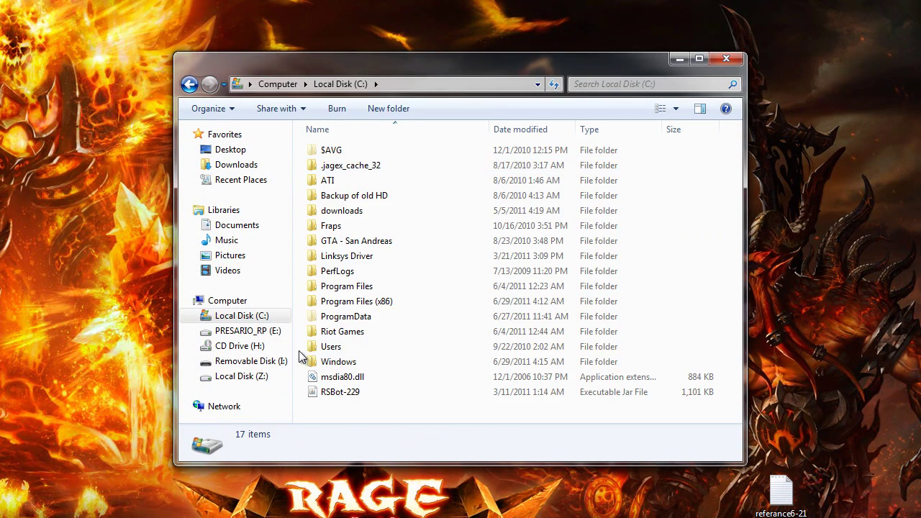
double_click(330, 348)
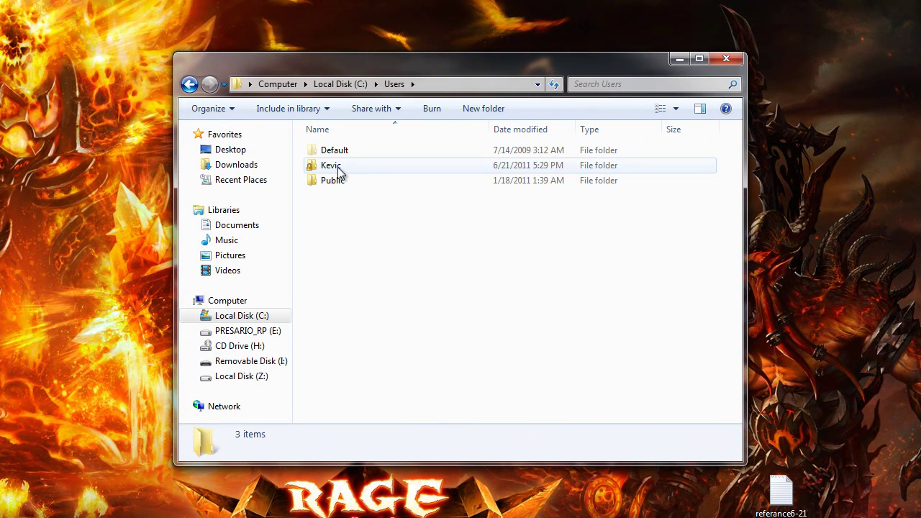
double_click(338, 171)
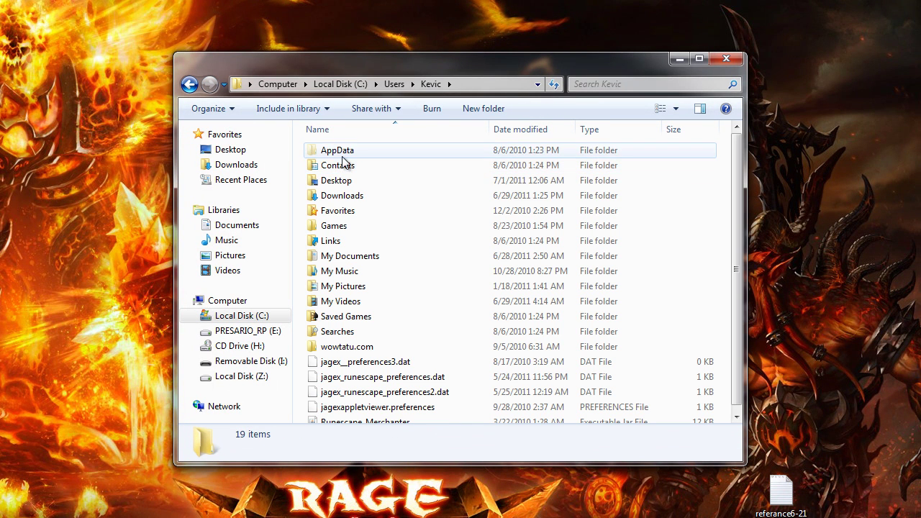
Open the hidden AppData folder and its Local subfolder.
click(346, 156)
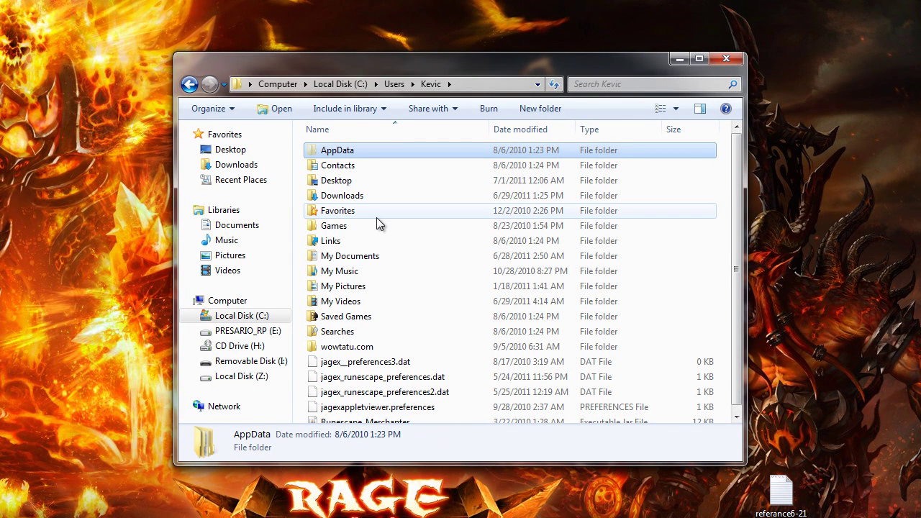
scroll(378, 288, down, 1)
scroll(376, 288, up, 1)
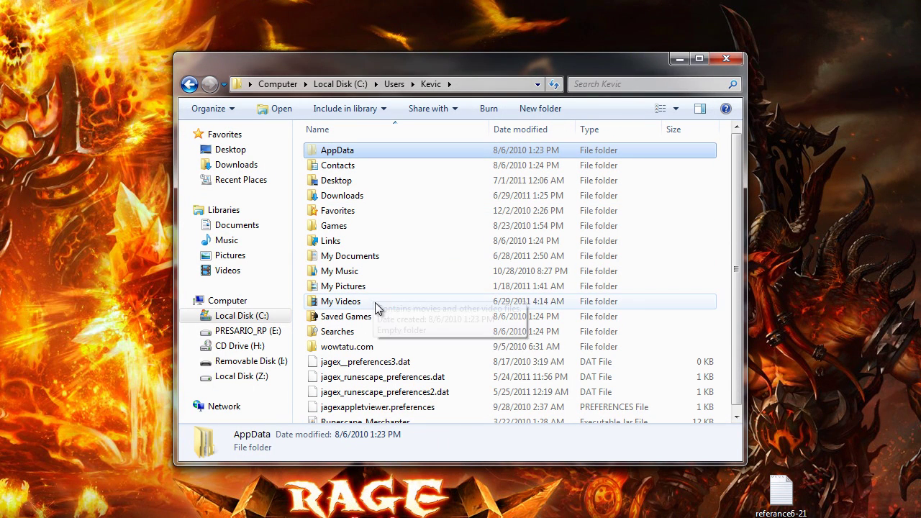
double_click(346, 155)
double_click(344, 154)
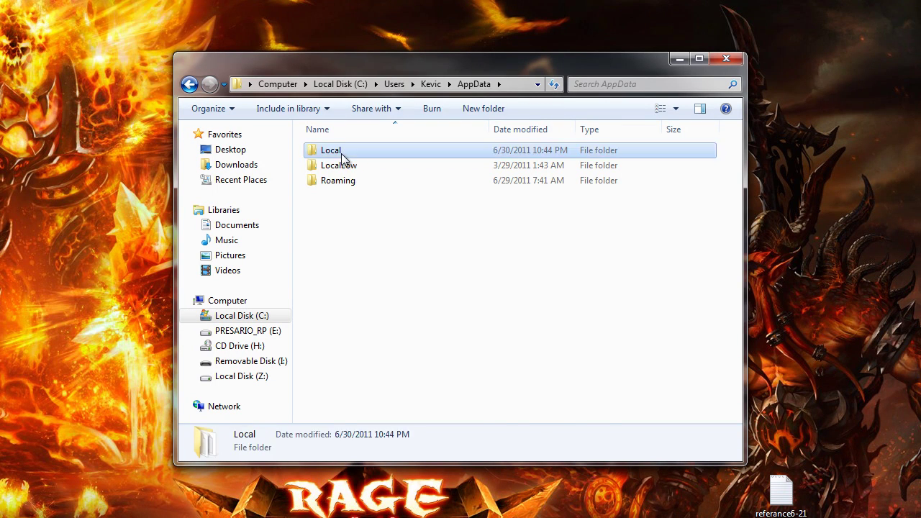
Find the Temp folder inside Local and open it.
scroll(388, 310, down, 2)
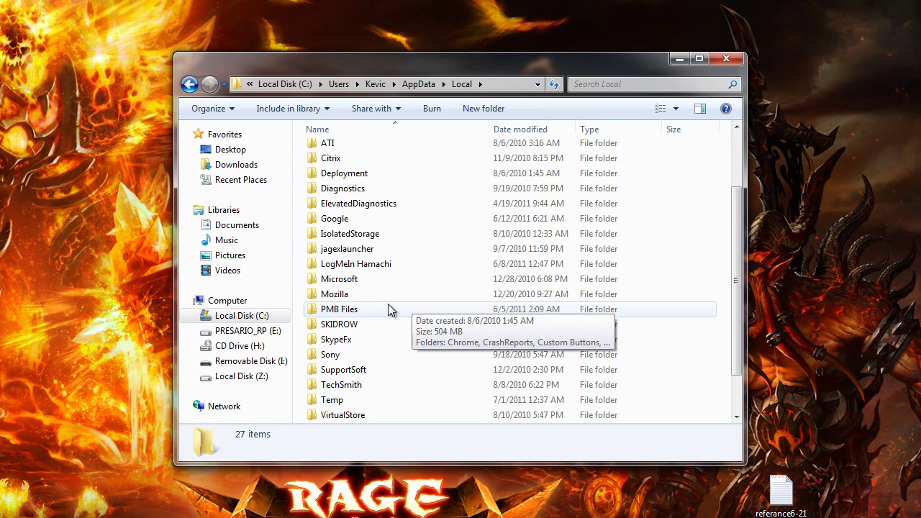
scroll(388, 310, up, 1)
scroll(385, 298, down, 1)
scroll(396, 274, up, 2)
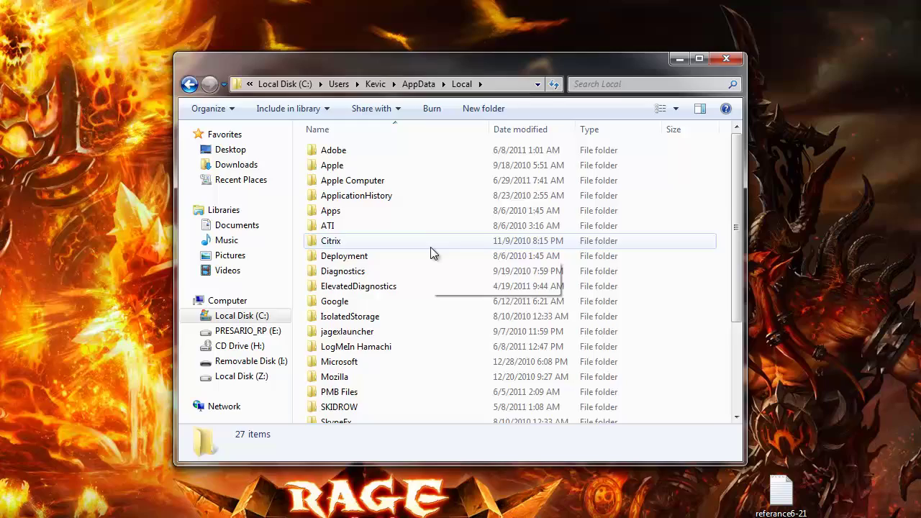
scroll(425, 259, down, 3)
double_click(341, 354)
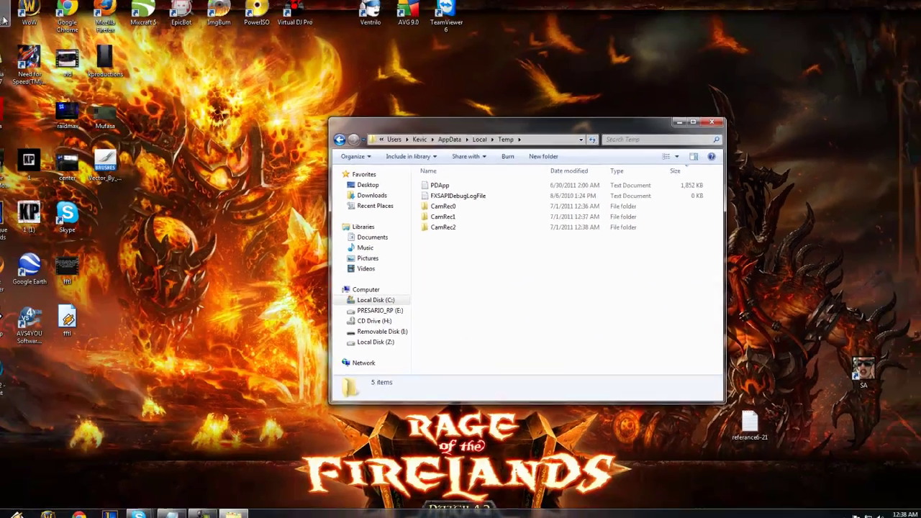
Examine the deleted Temp files in the Recycle Bin, including one file's properties, and close the folder windows.
double_click(18, 21)
drag(536, 144, 191, 47)
double_click(165, 96)
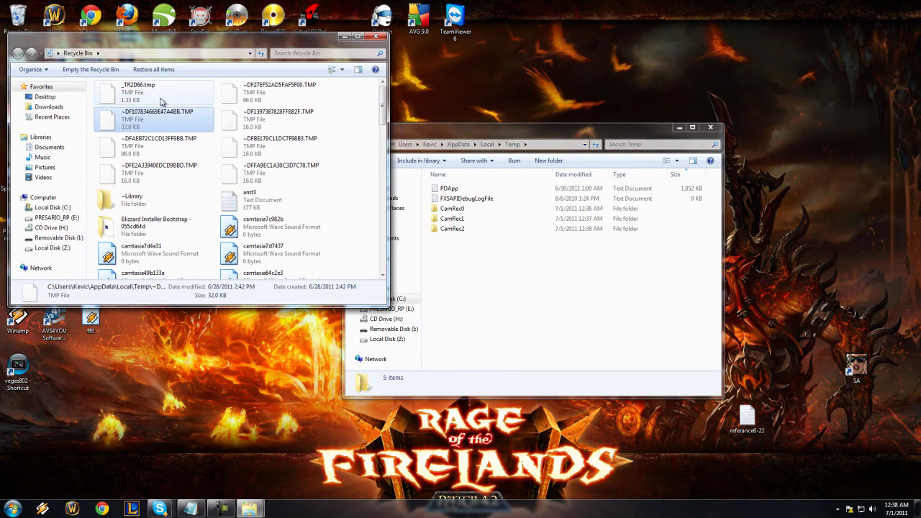
click(282, 303)
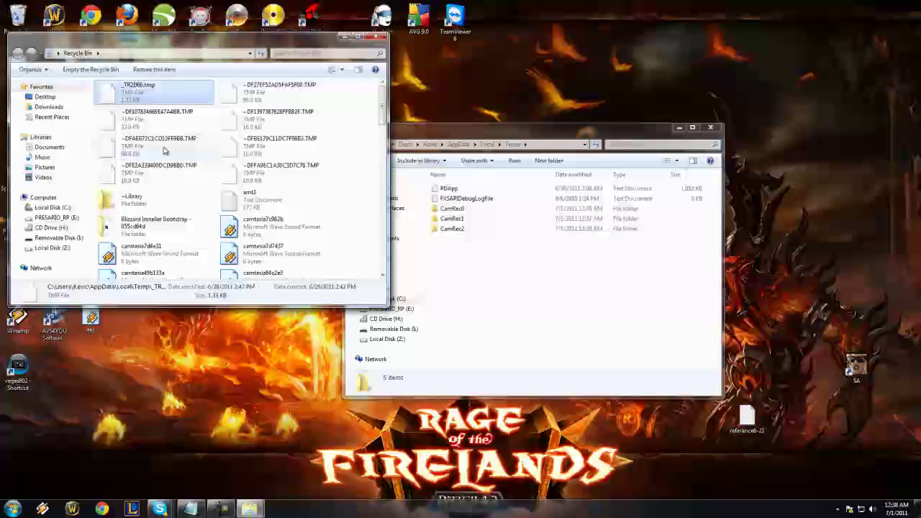
scroll(194, 165, down, 10)
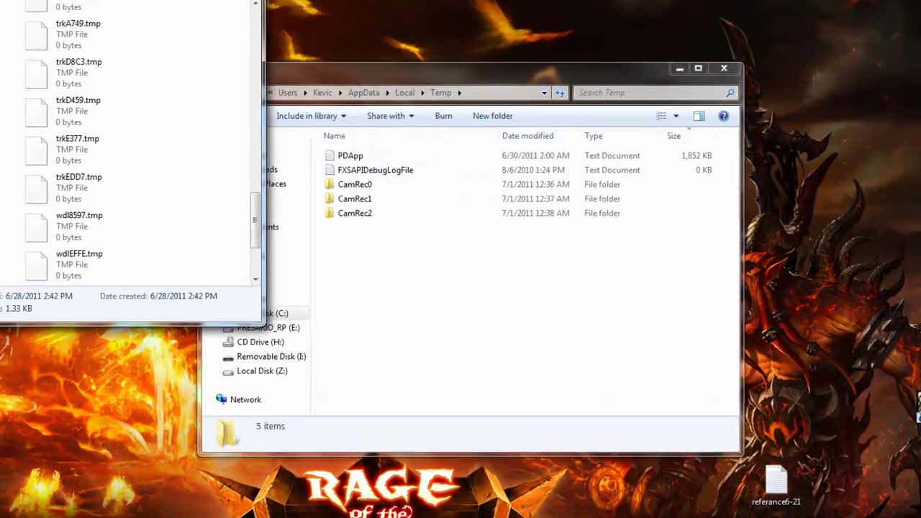
click(354, 19)
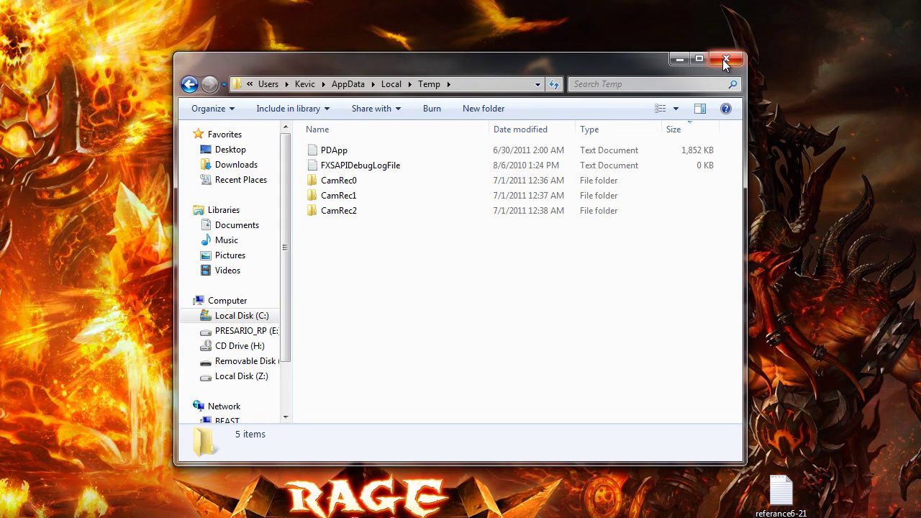
click(725, 62)
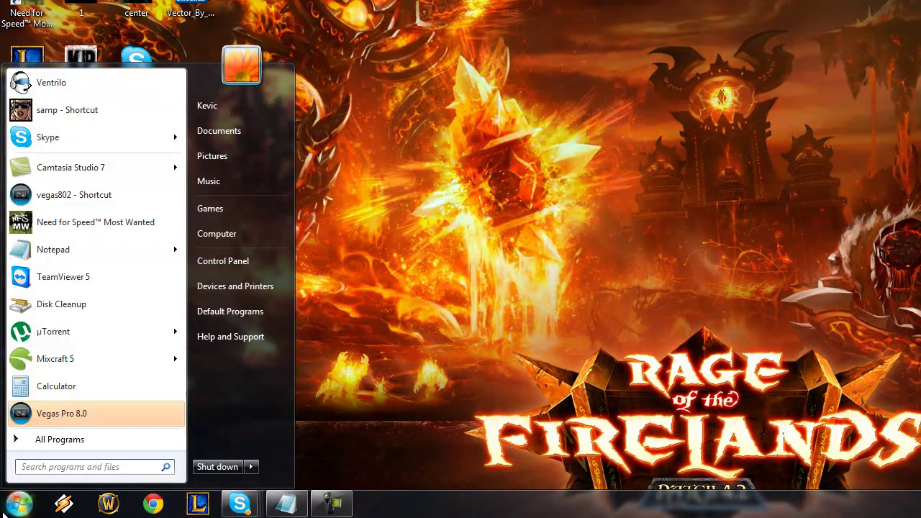
Scan drive (C:) with Disk Cleanup, review the file categories offered for deletion, and close it without cleaning.
text(di)
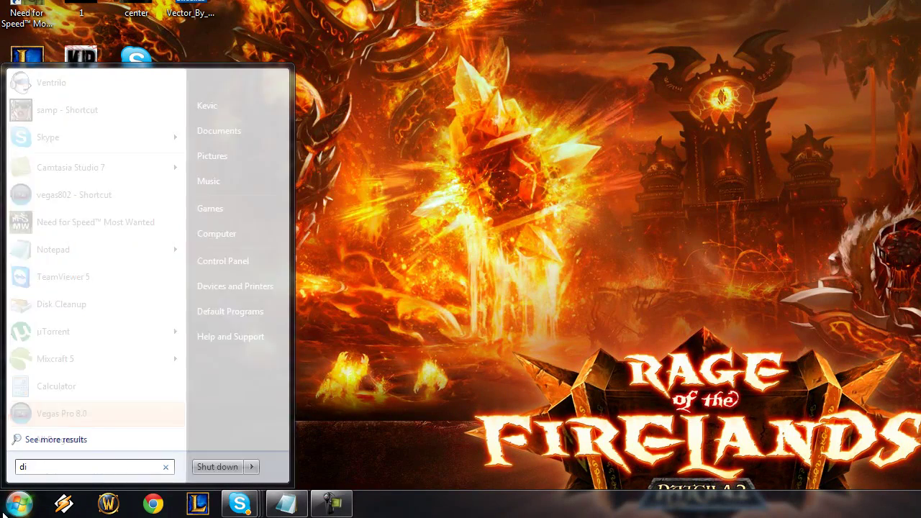
text(sk cleanup)
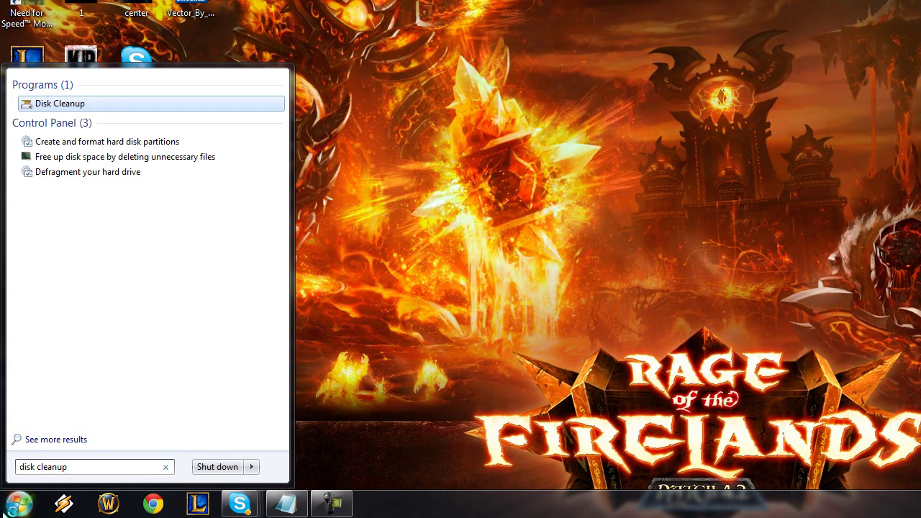
key(Return)
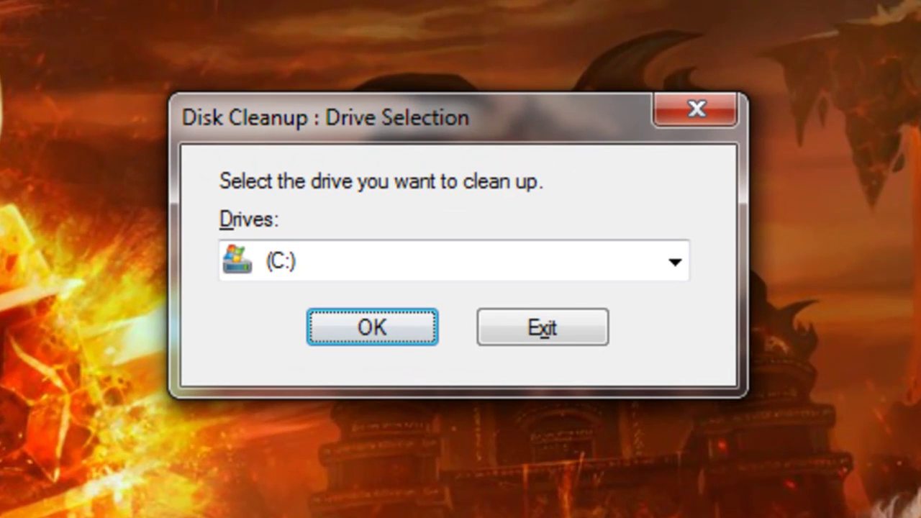
click(325, 264)
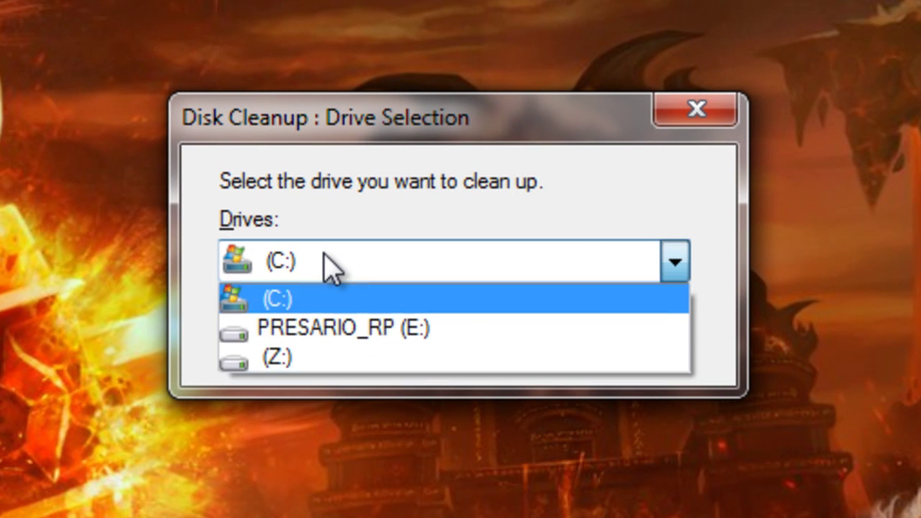
click(327, 265)
click(366, 328)
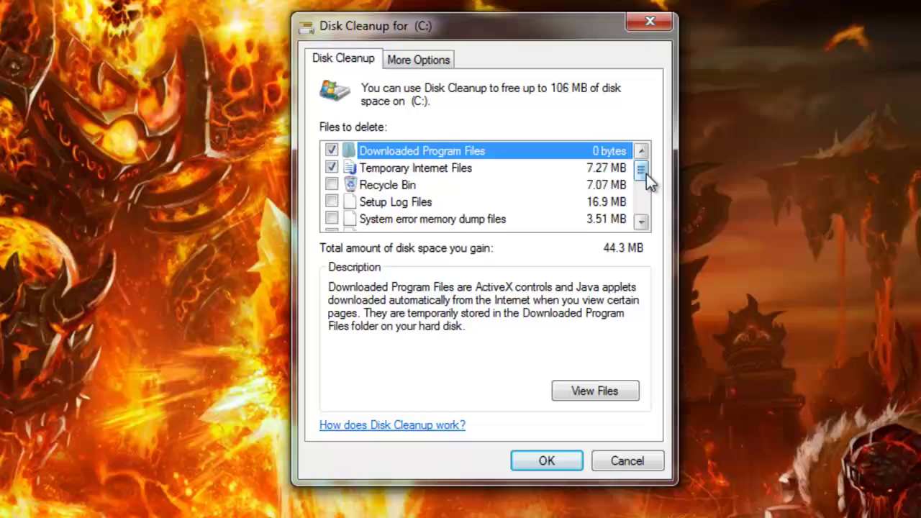
drag(645, 182, 626, 251)
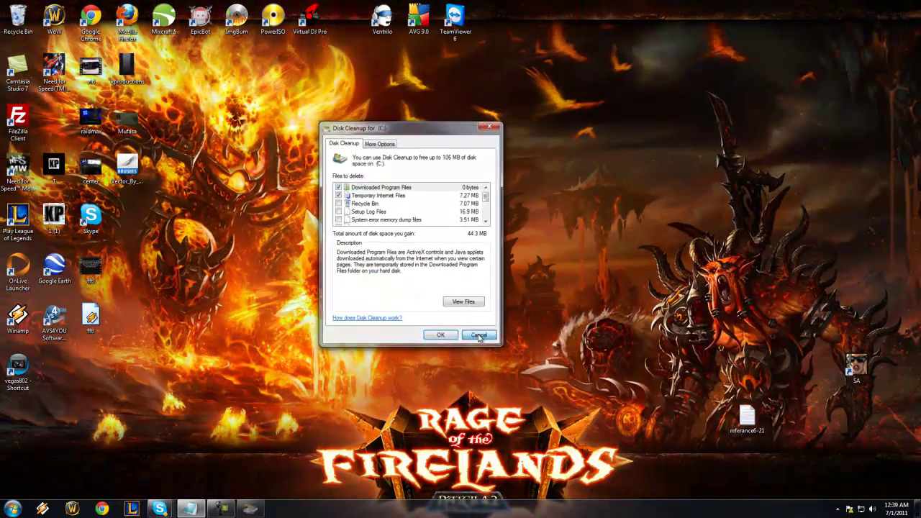
click(479, 335)
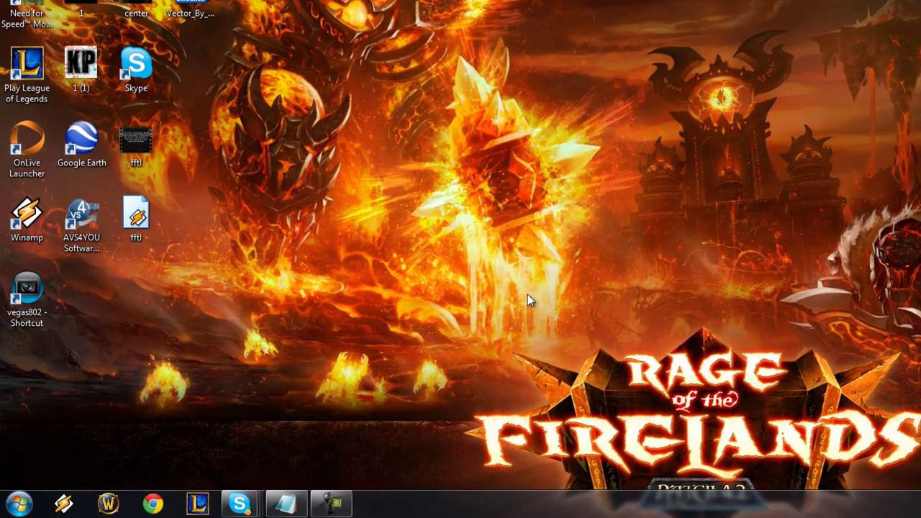
Open the computer's advanced system settings and bring up the System Protection settings.
click(19, 503)
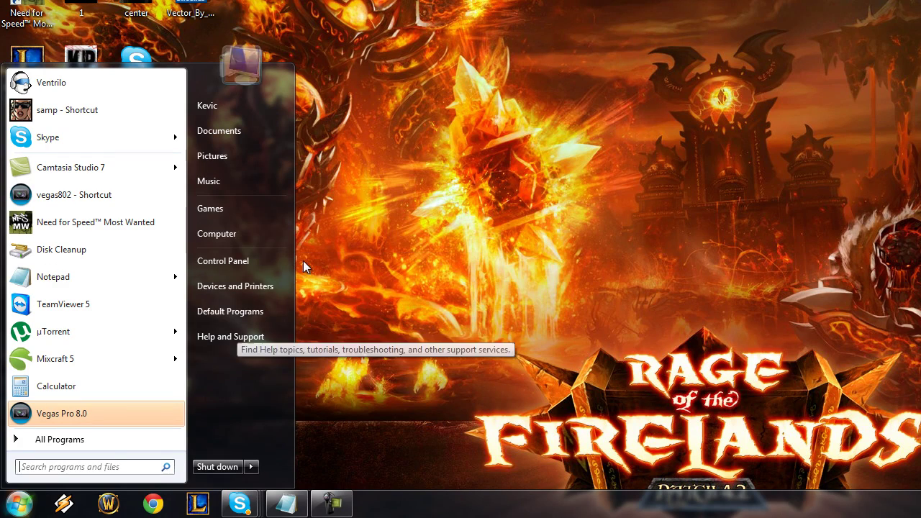
right_click(265, 229)
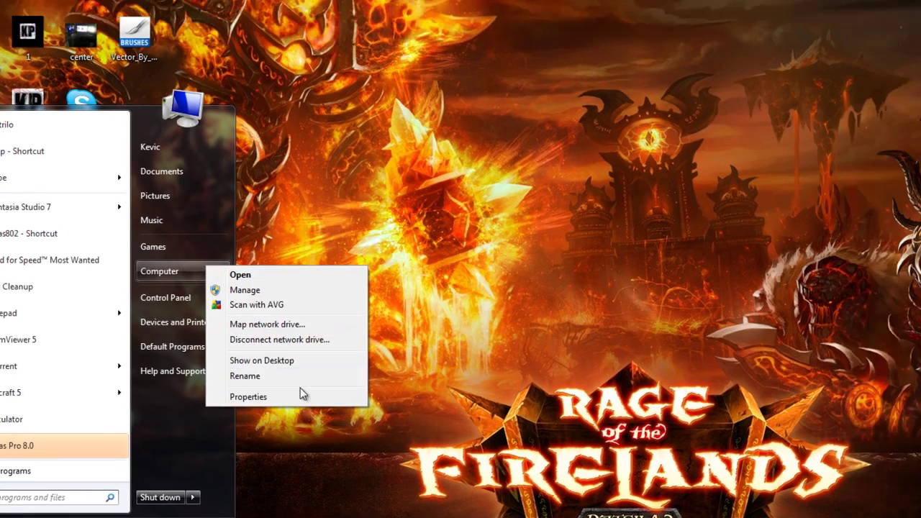
click(300, 395)
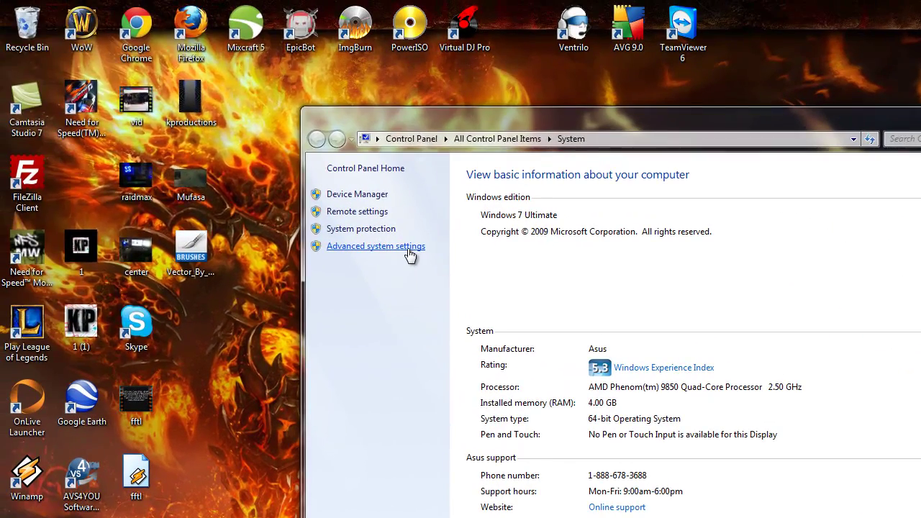
click(407, 249)
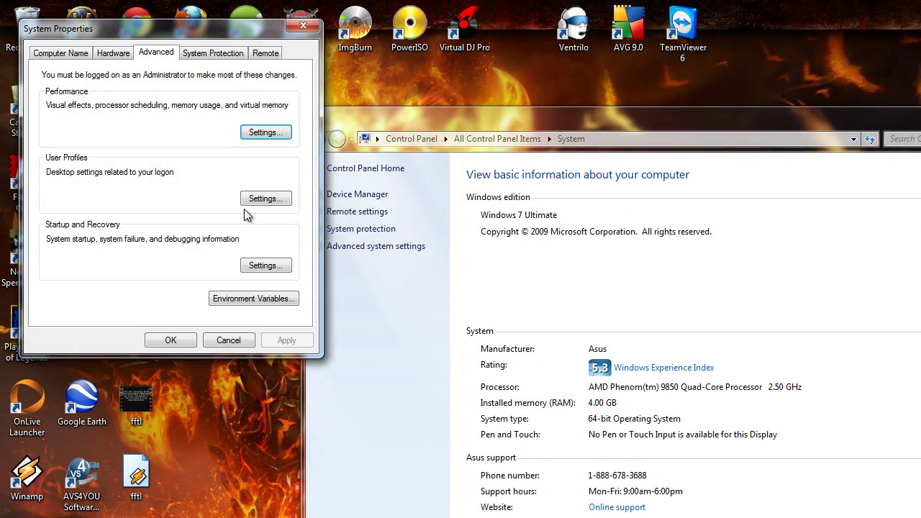
click(201, 54)
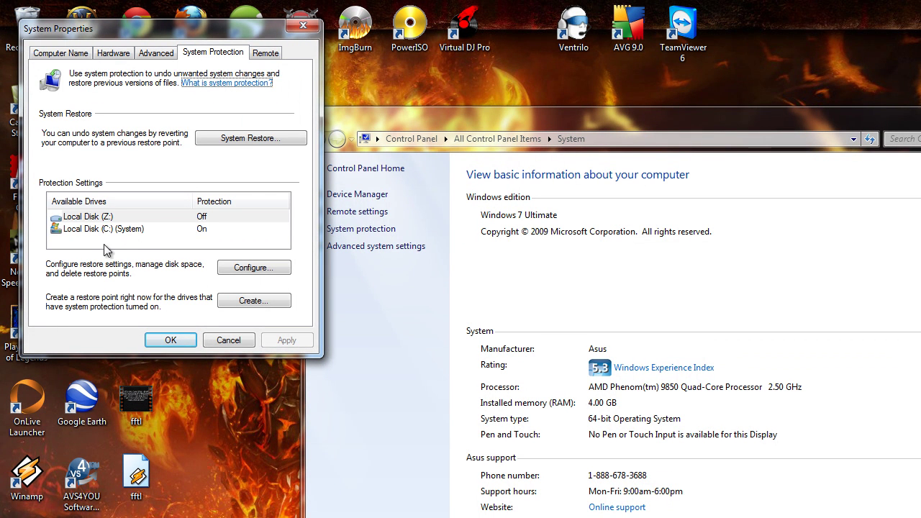
Choose "Turn off system protection" for Local Disk (C:), cancel without applying, and close the system windows.
click(122, 230)
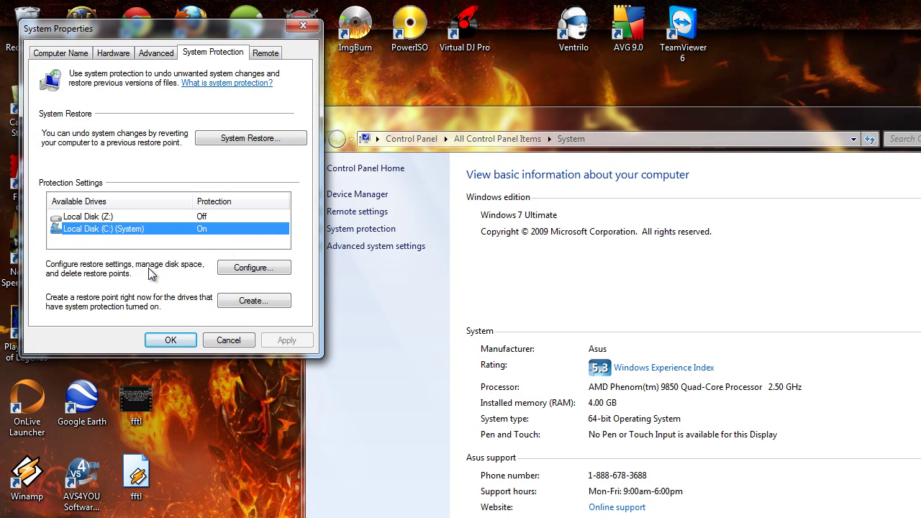
click(261, 267)
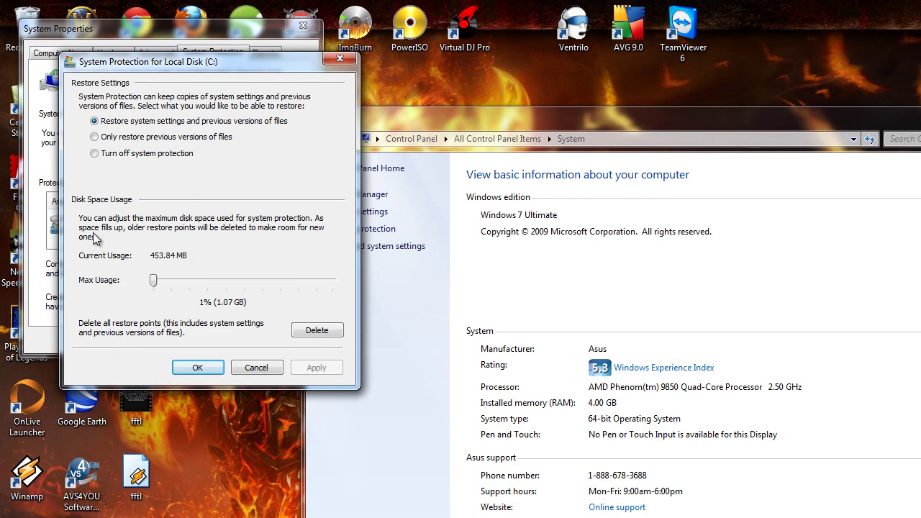
click(115, 154)
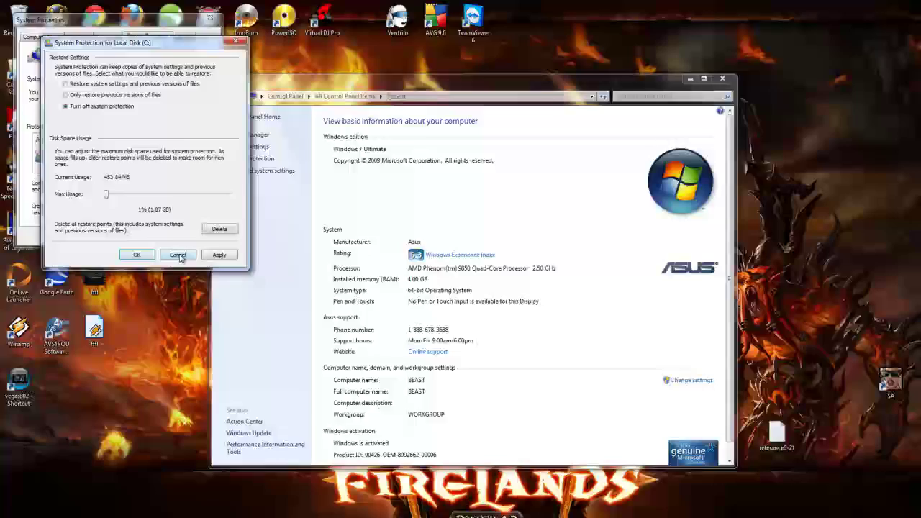
click(180, 258)
click(165, 241)
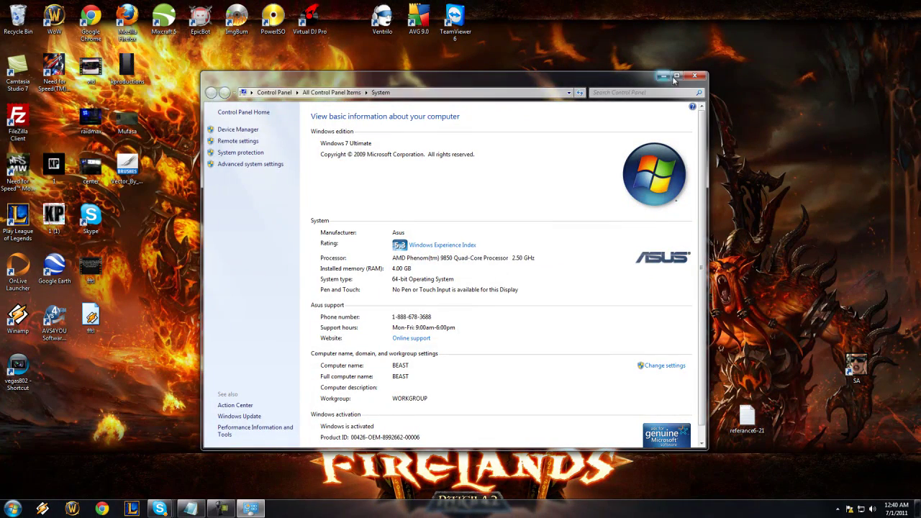
click(696, 75)
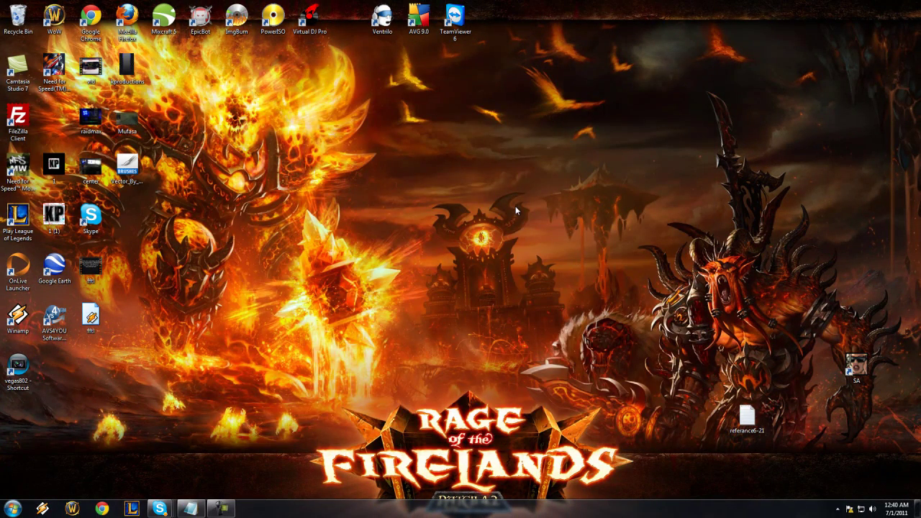